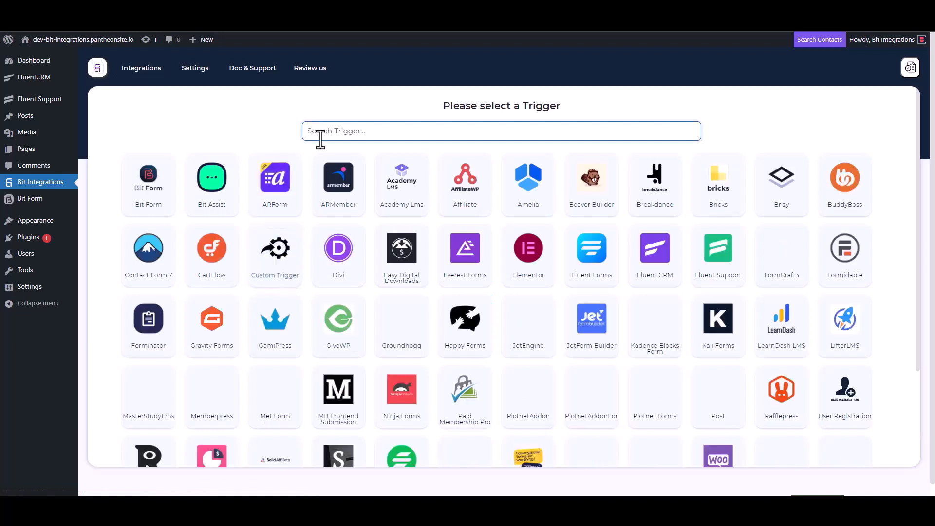
- Choose Fluent Support as the integration trigger, copy its webhook URL and start fetching the response
left_click(725, 271)
left_click(666, 234)
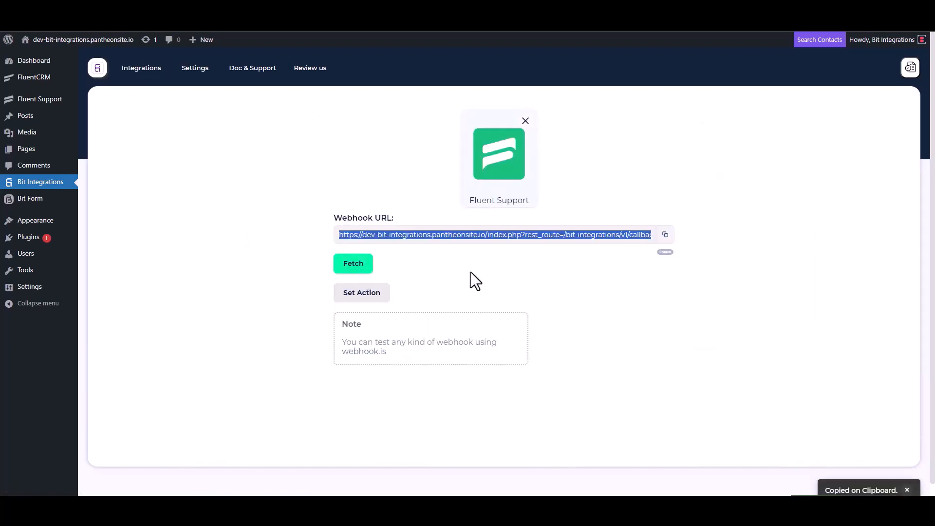
left_click(354, 266)
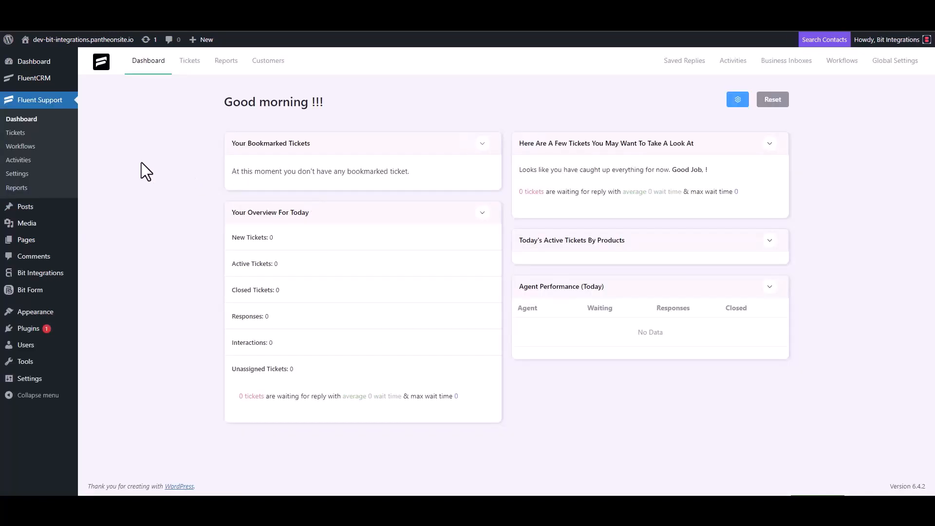
- Create a new automatic workflow named Bit Integrations in Fluent Support
left_click(31, 147)
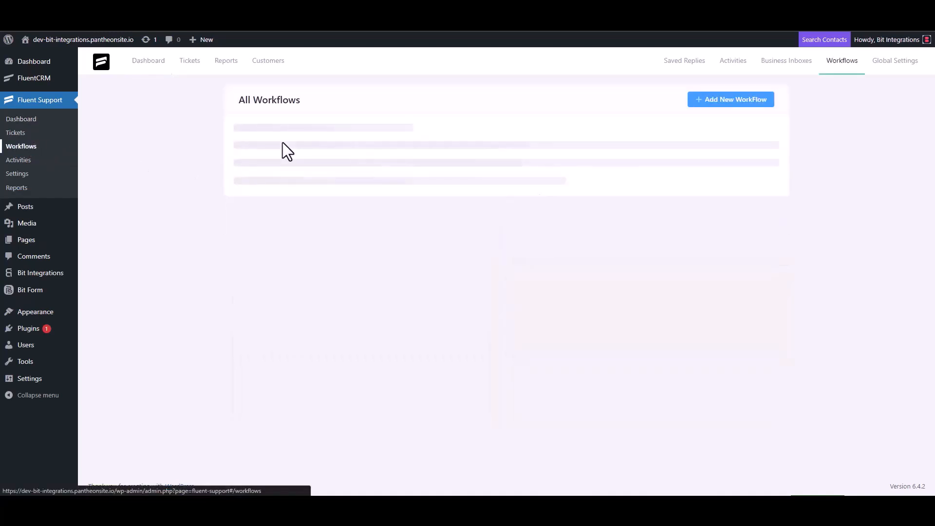
left_click(717, 101)
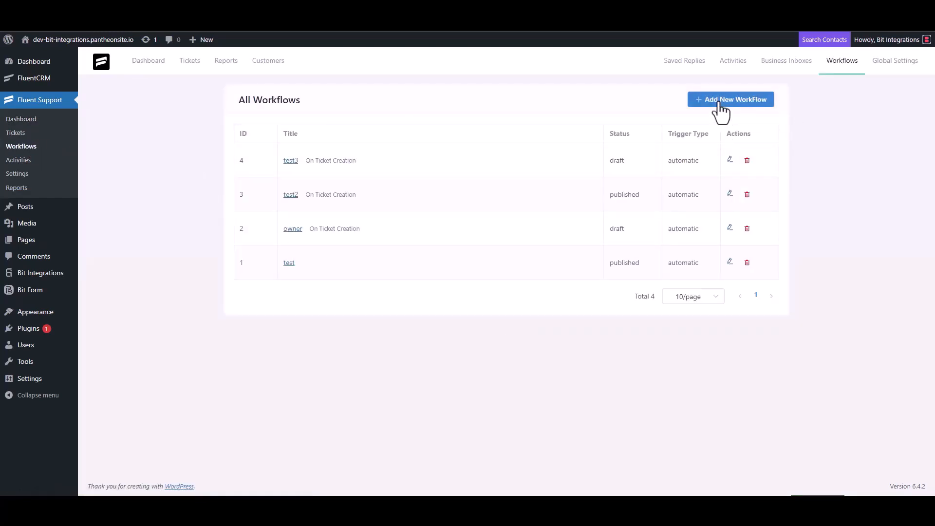
left_click(283, 117)
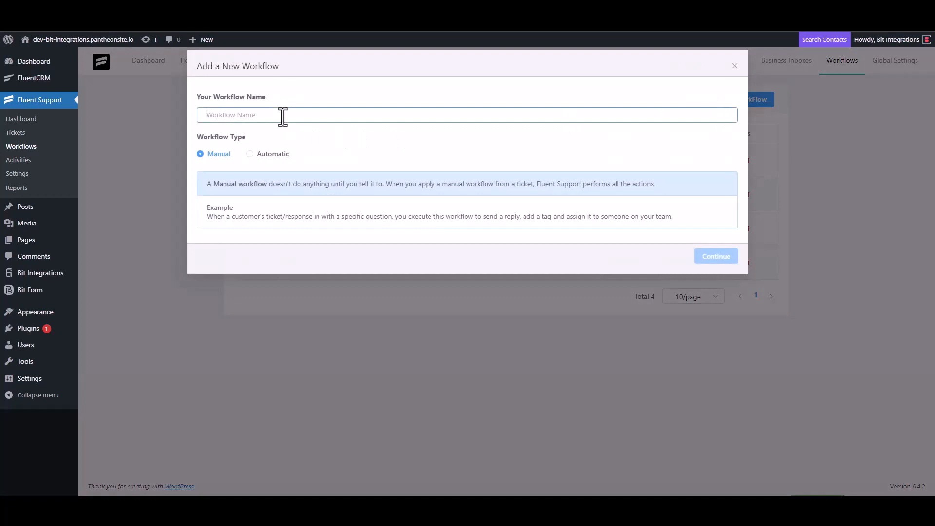
type("Bit")
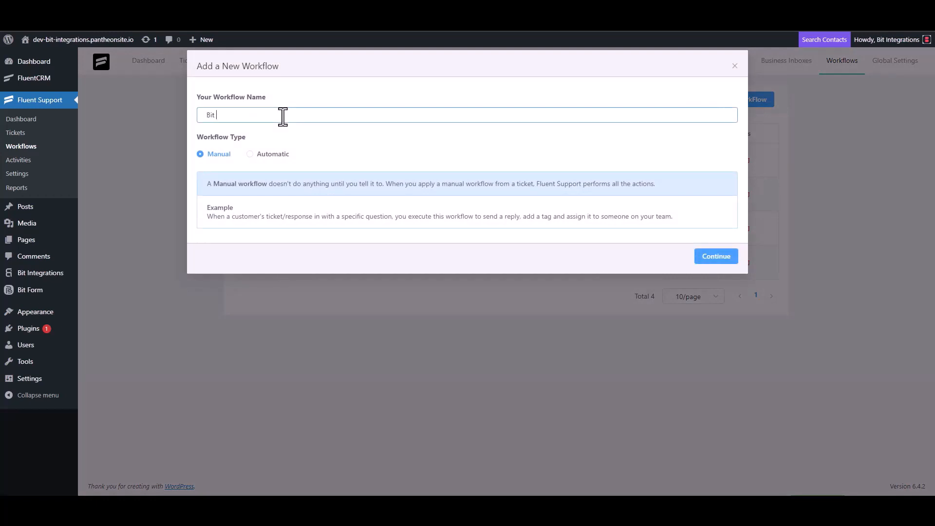
type(" Integrations")
left_click(259, 154)
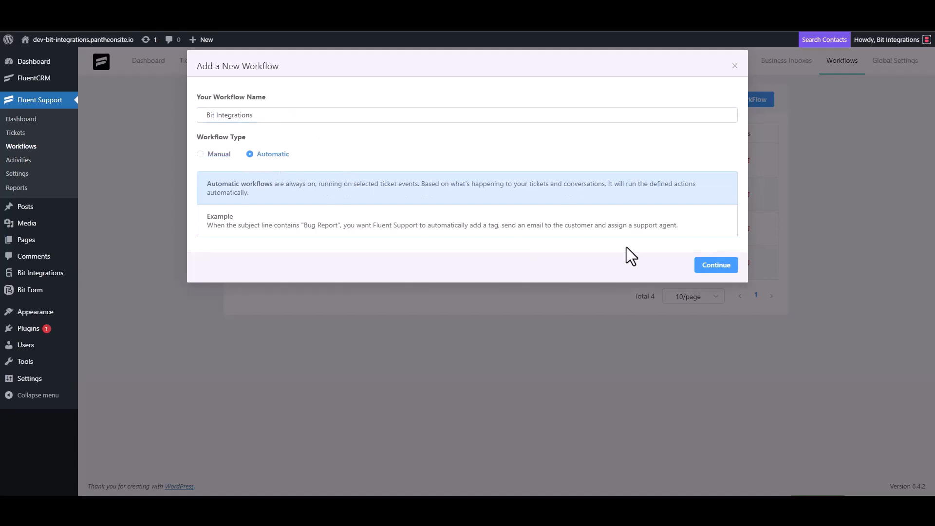
left_click(716, 265)
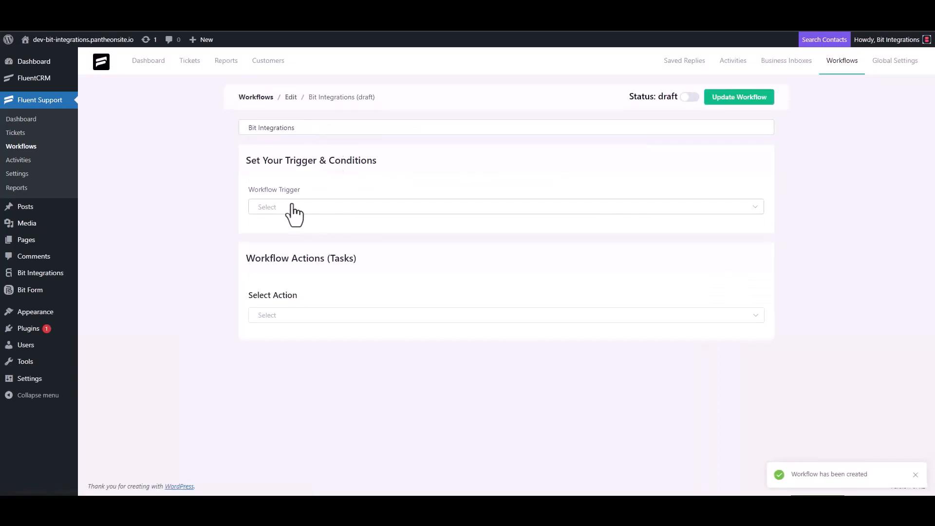
- Set the workflow trigger to On Ticket Creation and its action to Trigger Outgoing Webhook
left_click(291, 207)
left_click(288, 233)
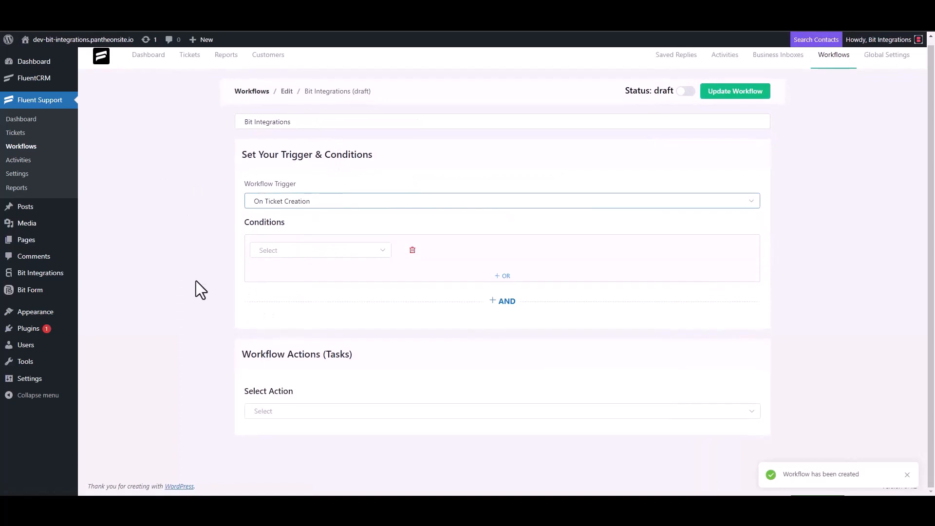
left_click(272, 410)
scroll(286, 338, "down", 4)
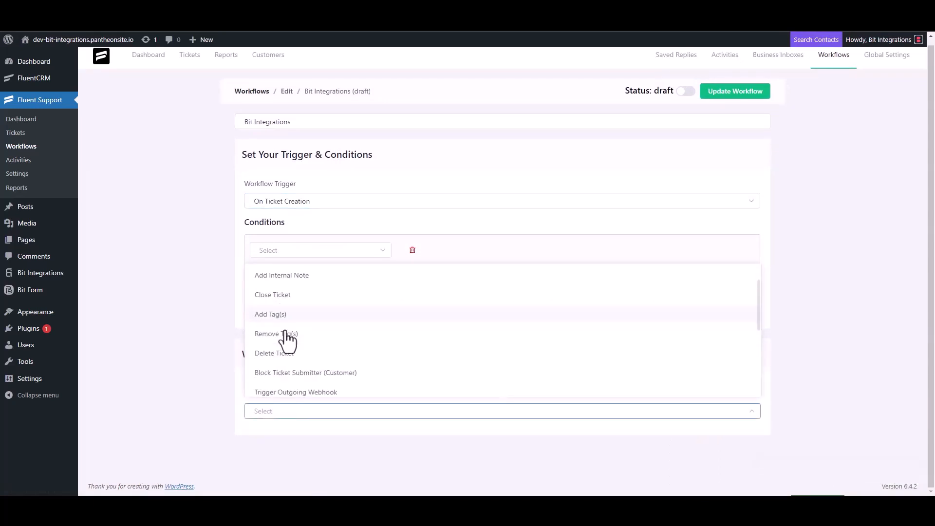
left_click(317, 278)
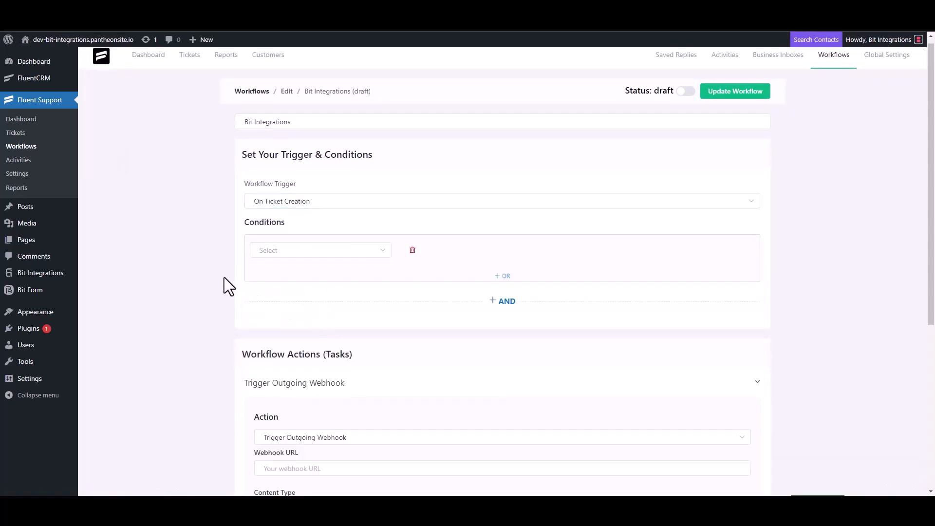
- Save the webhook action with the copied webhook URL and the title Bit Integrations, and publish the workflow
scroll(224, 277, "down", 4)
left_click(316, 277)
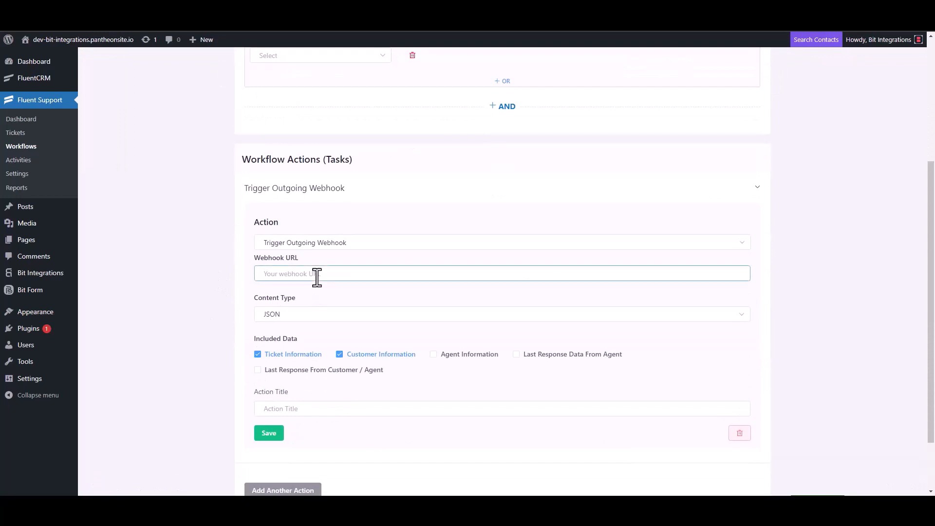
key("ctrl+v")
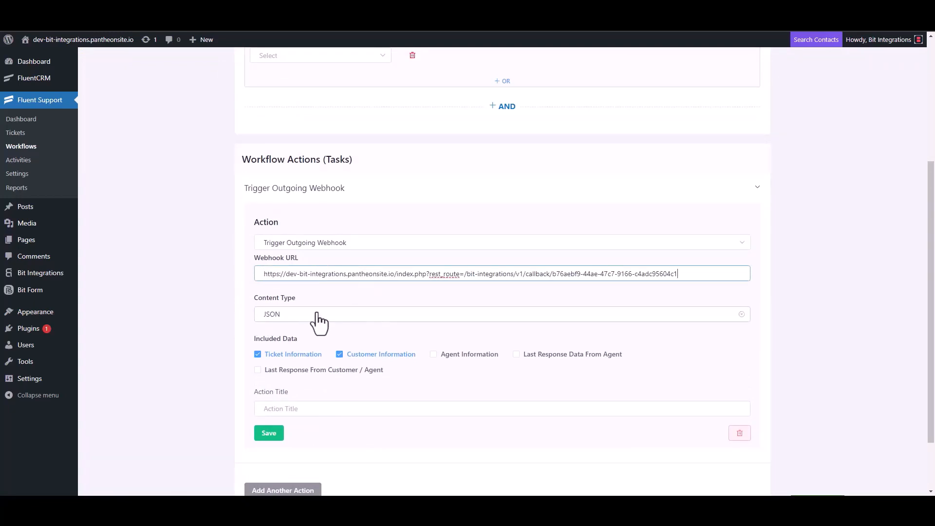
scroll(319, 321, "down", 2)
left_click(292, 336)
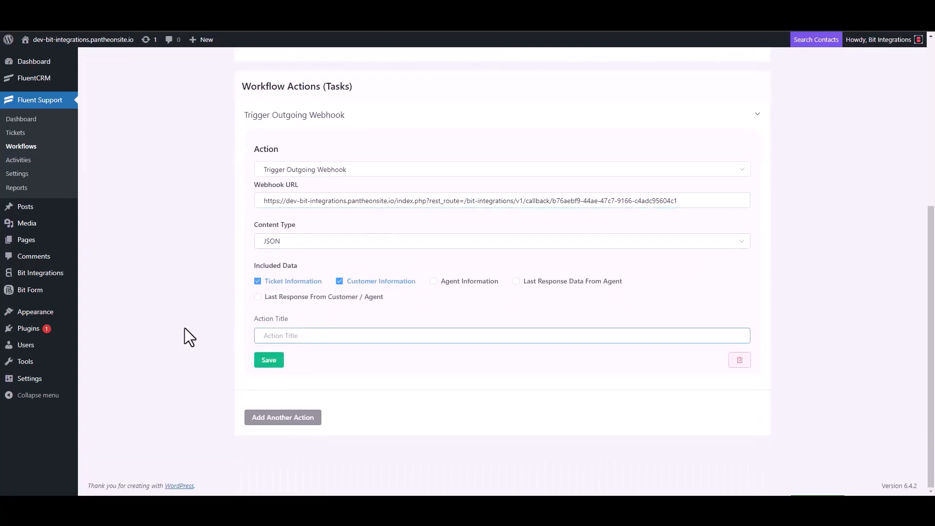
type("Bit Integrations")
left_click(268, 363)
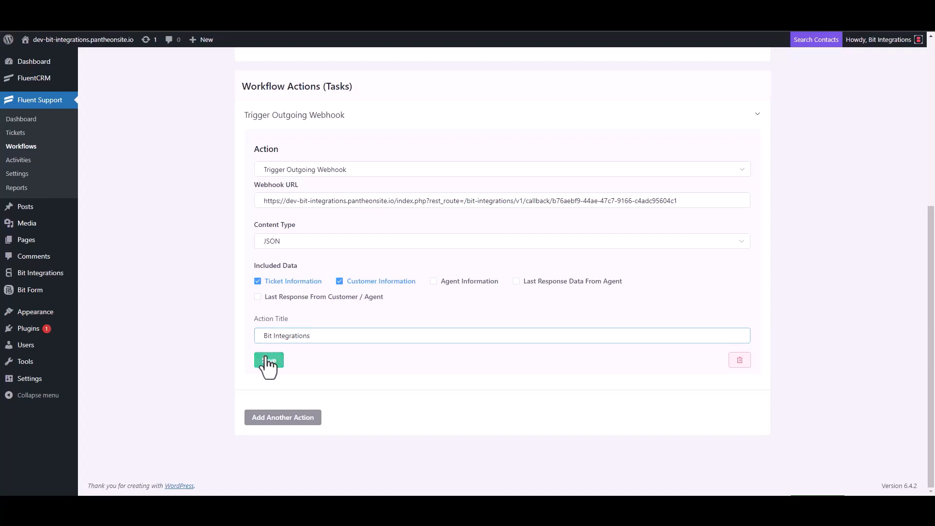
left_click(687, 90)
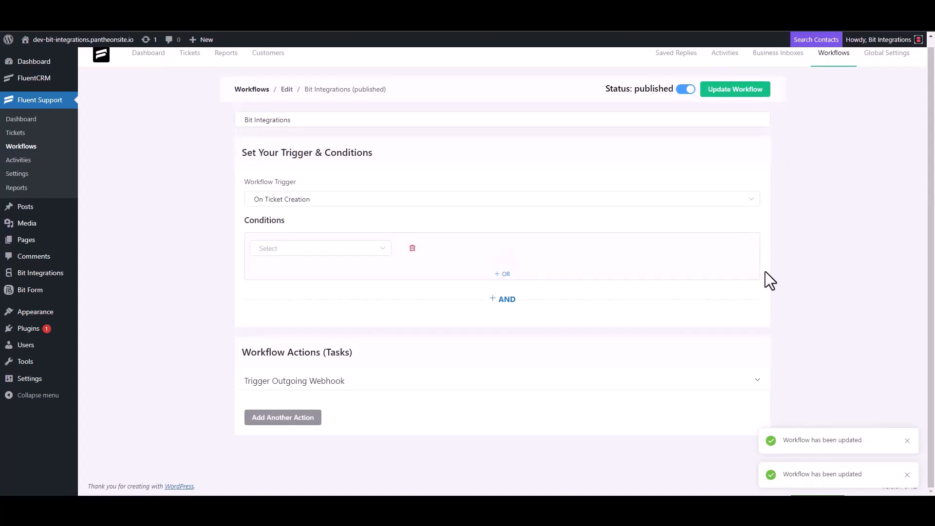
- Start a new support ticket and search the existing contacts by e-mail address
left_click(24, 136)
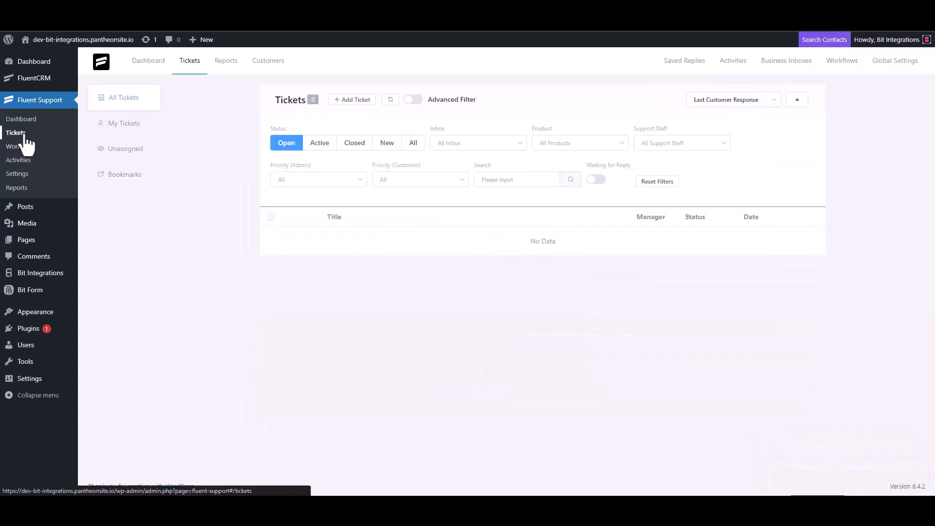
left_click(350, 100)
left_click(383, 125)
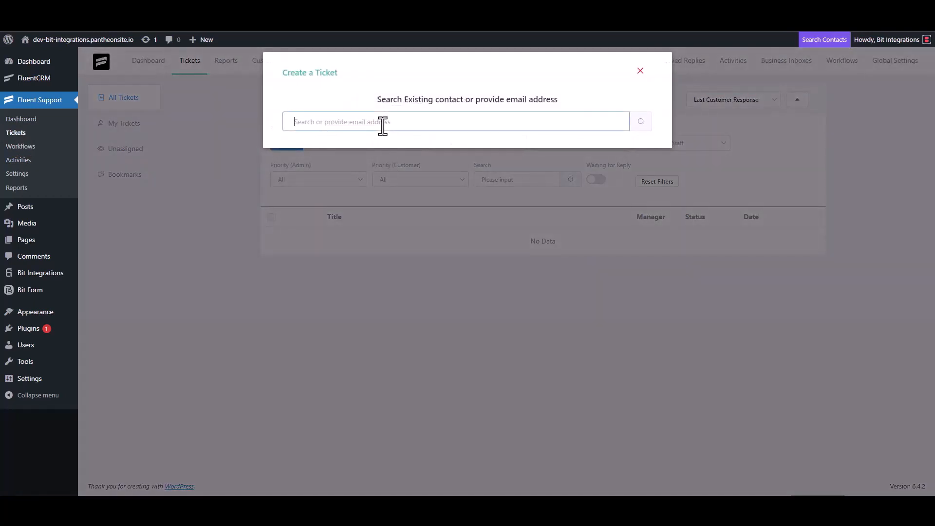
type("test@gmail.com")
left_click(641, 122)
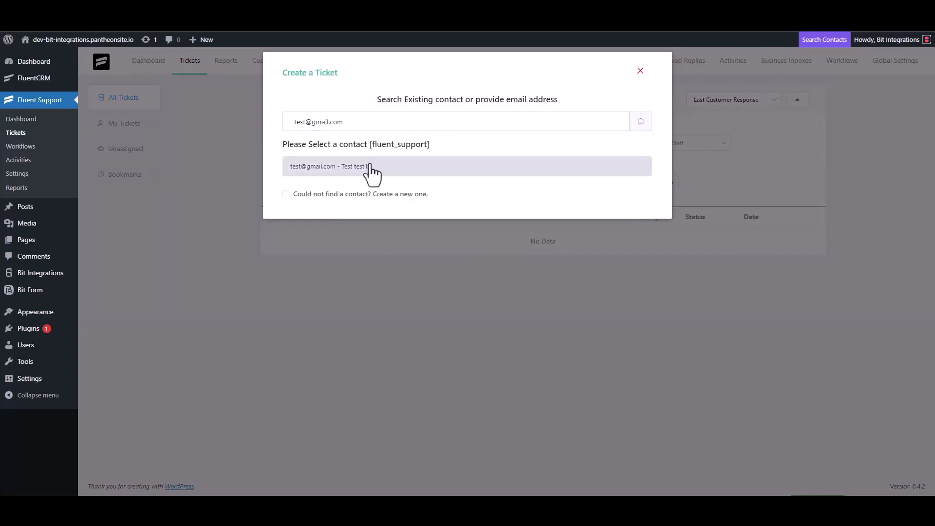
- Create a new contact for the ticket, filling in the contact's first name and e-mail
left_click(287, 194)
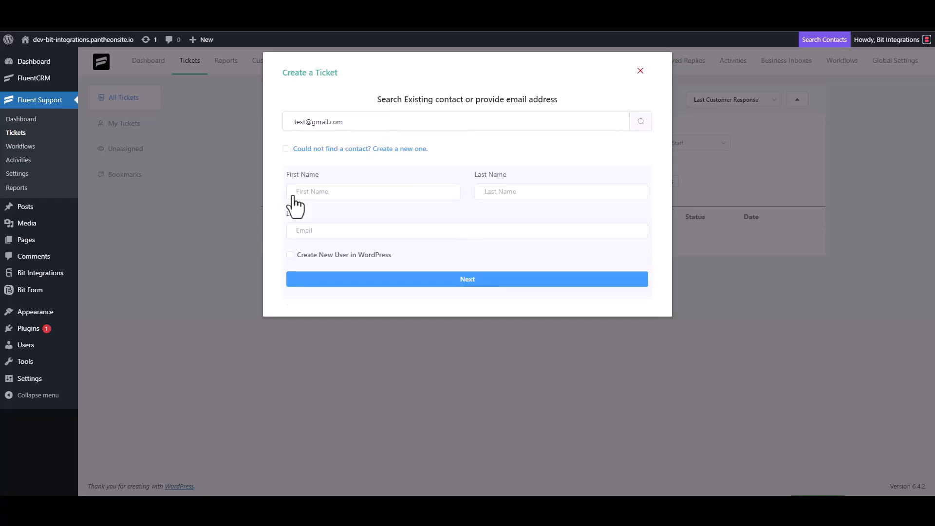
left_click(326, 194)
type("test3")
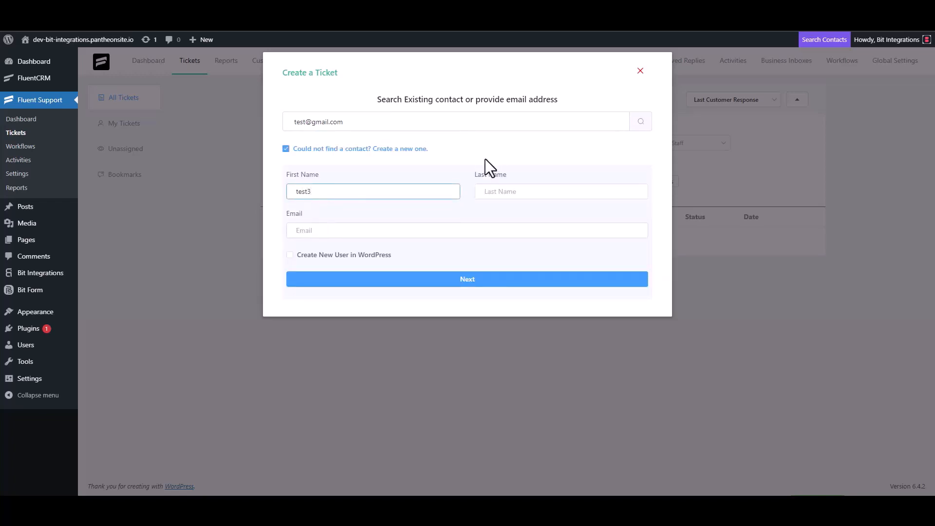
left_click(331, 232)
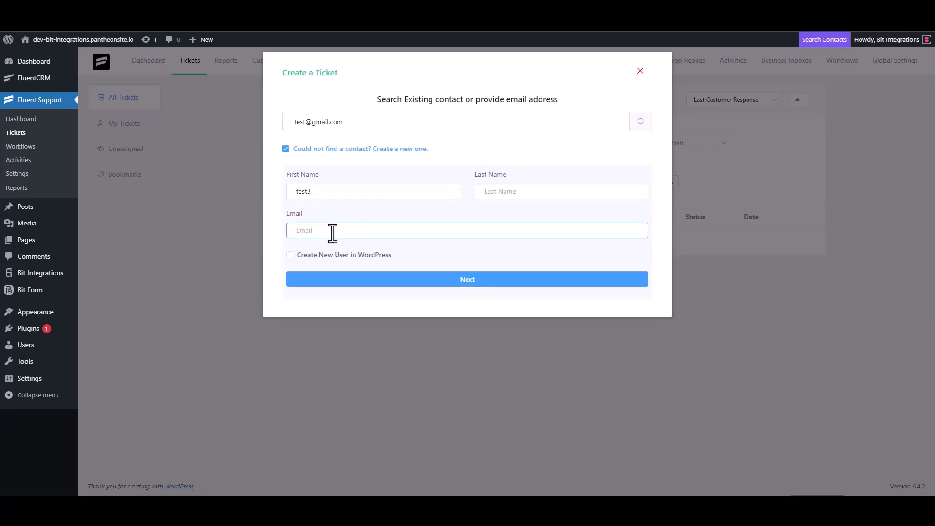
type("test3@gmail.com")
left_click(477, 280)
- Create the ticket with the subject "test" and the details "test"
left_click(341, 176)
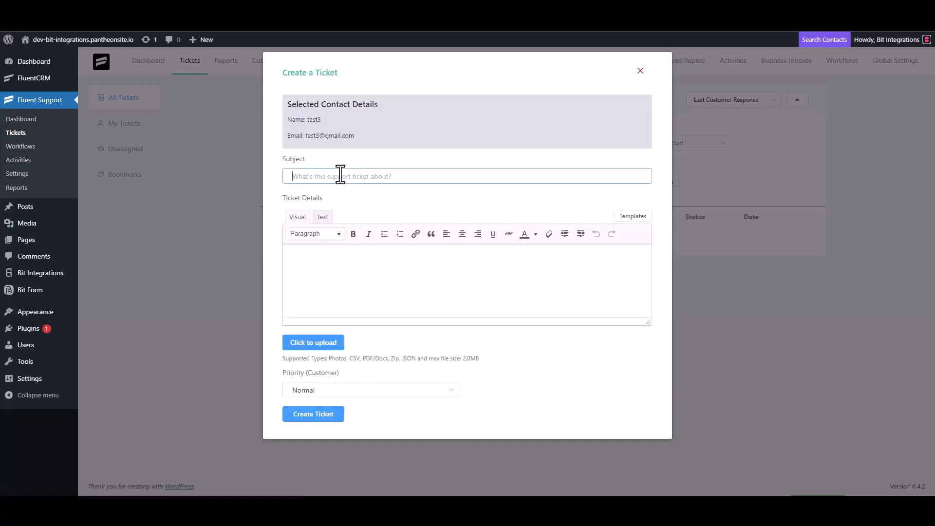
type("test")
left_click(329, 261)
type("test")
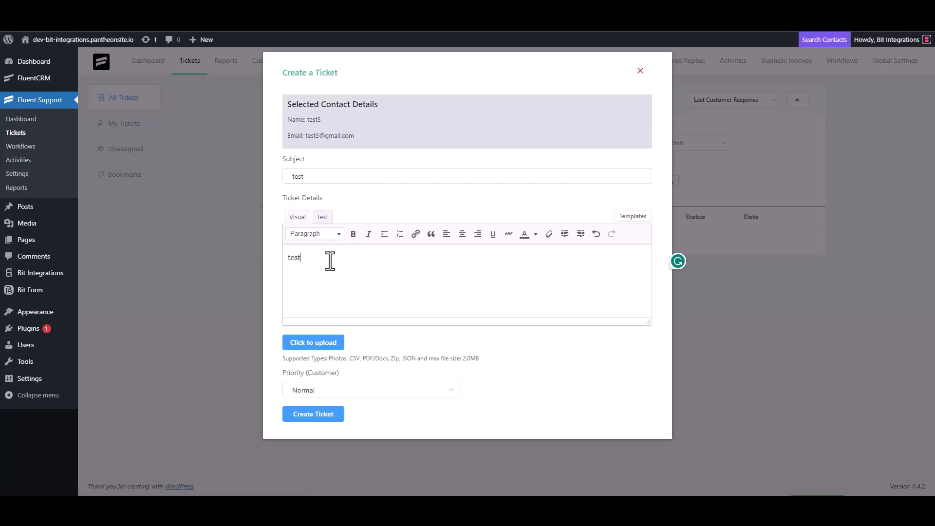
left_click(318, 413)
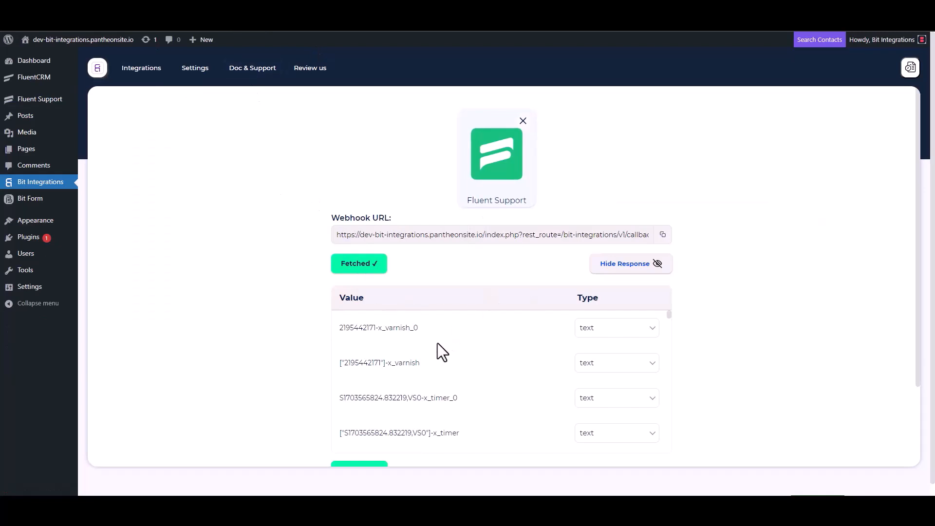
- Go on from the fetched Fluent Support data to setting an action, and select ConvertKit as the action
scroll(435, 343, "down", 10)
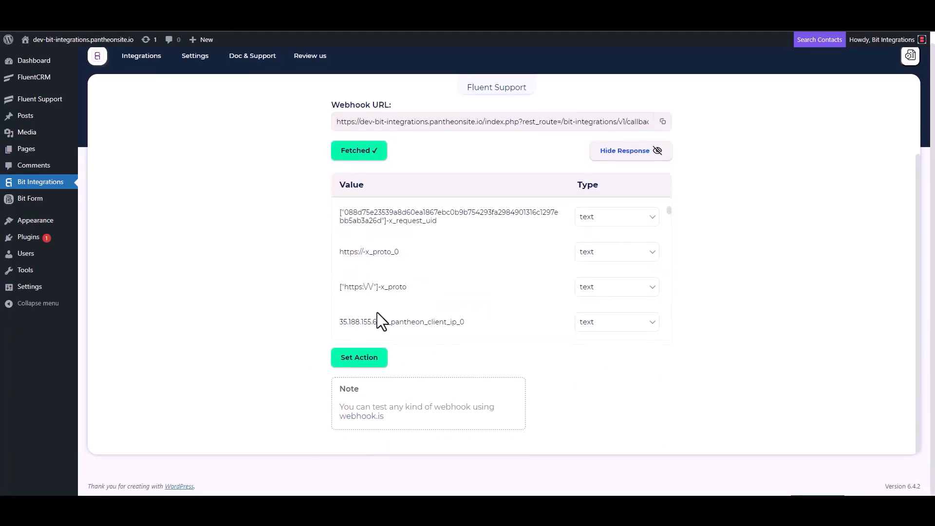
scroll(434, 266, "down", 6)
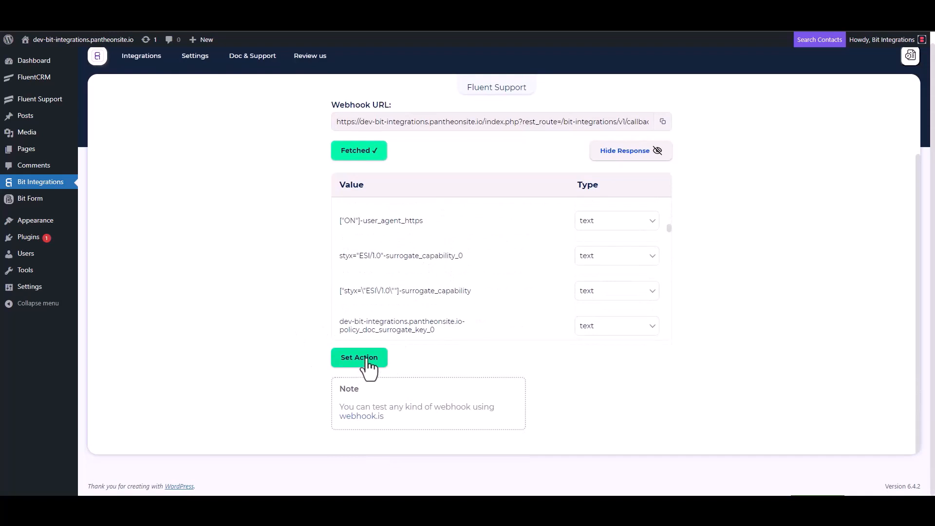
left_click(359, 358)
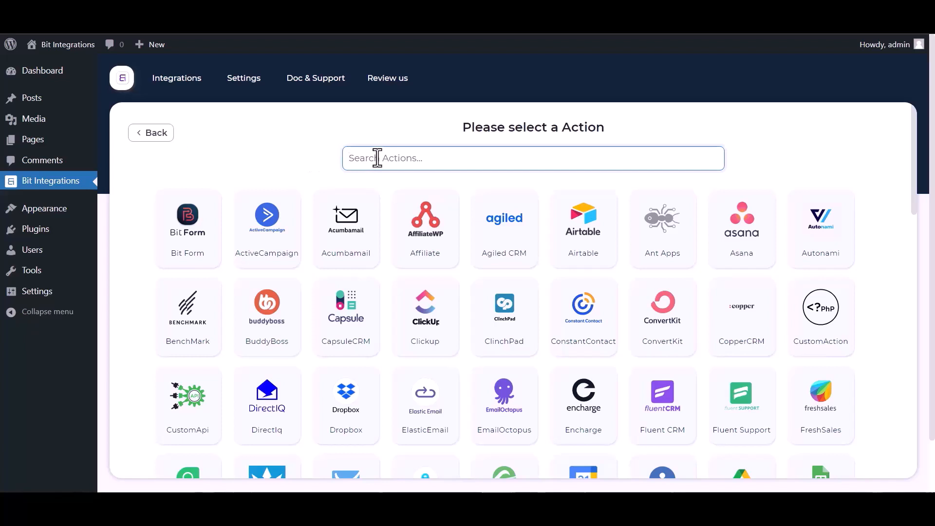
type("conv")
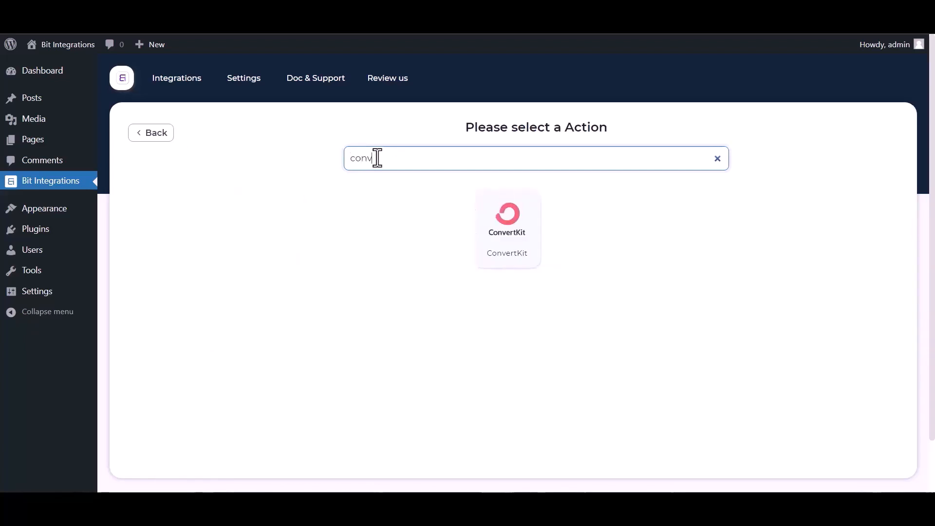
left_click(526, 228)
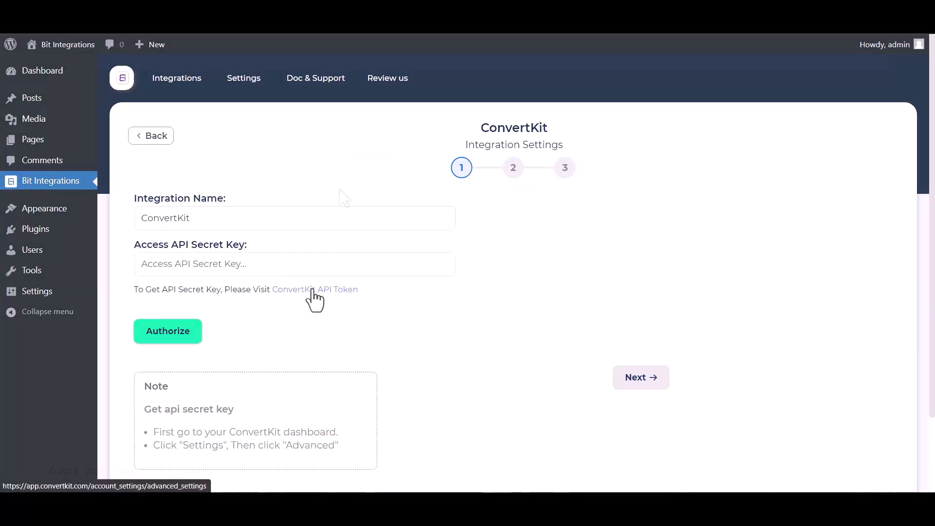
- Open ConvertKit's advanced account settings from the API token link, reveal the API secret and copy it
left_click(314, 291)
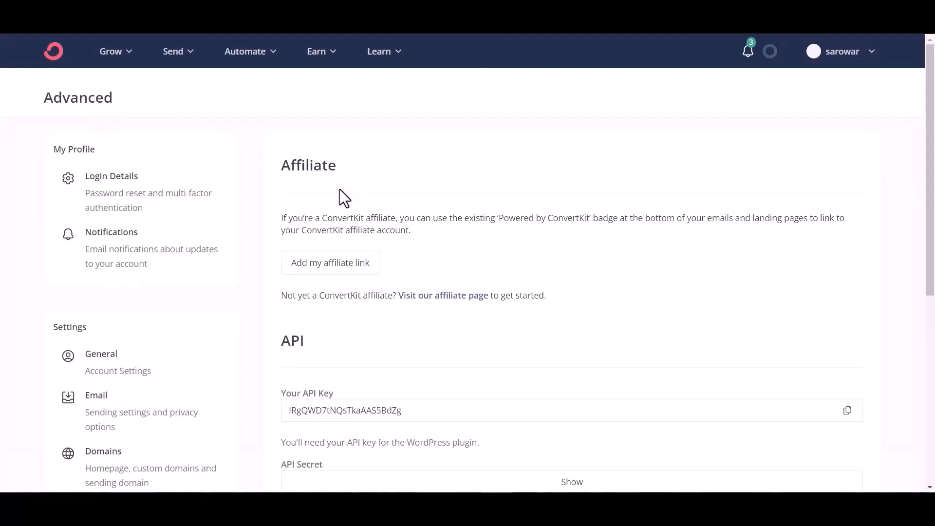
scroll(472, 218, "down", 5)
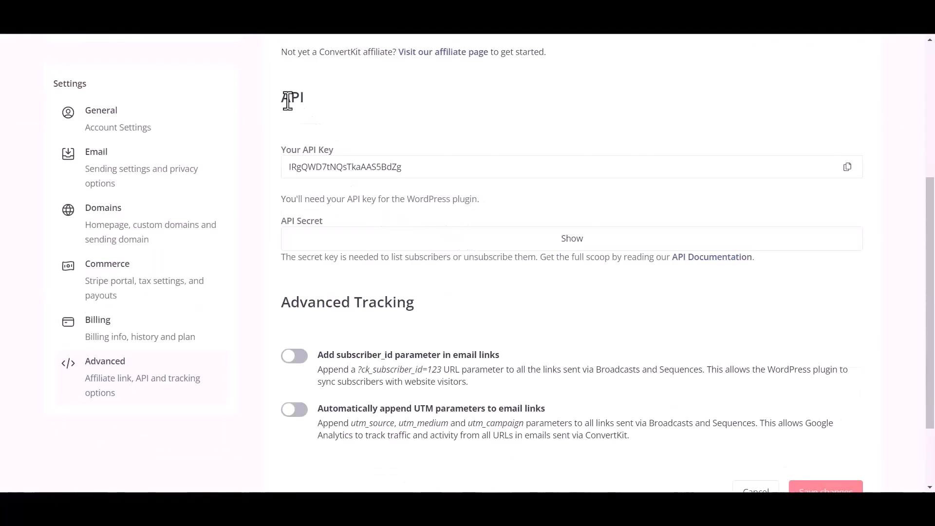
left_click(566, 244)
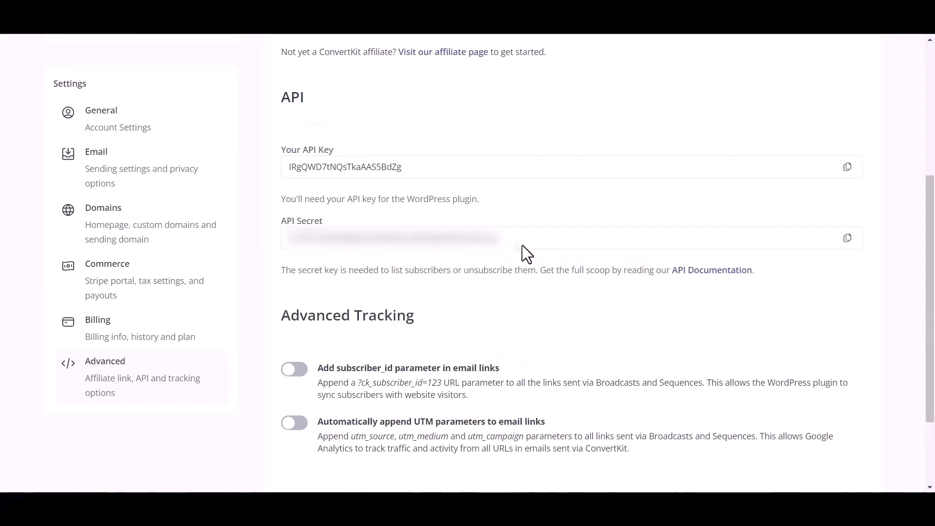
left_click(847, 238)
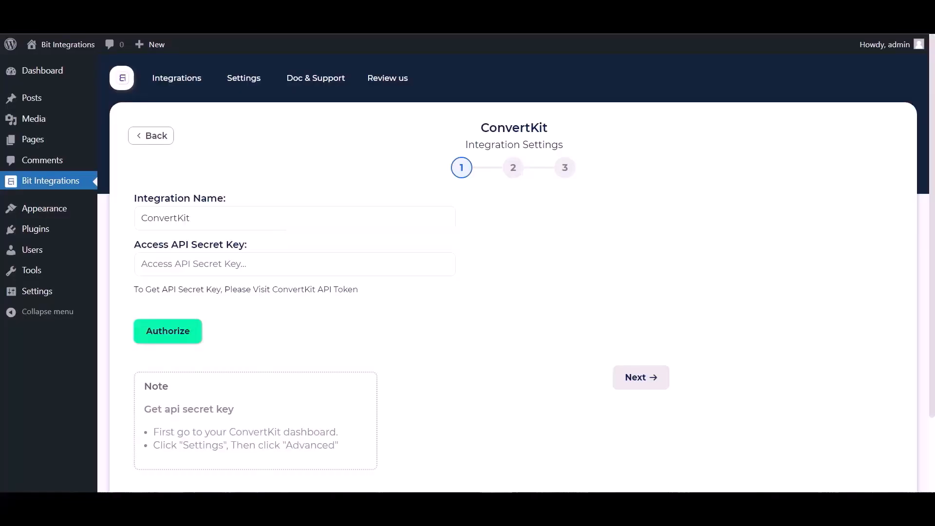
- Back in Bit Integrations, paste the API secret into the access key field, authorize the ConvertKit connection and continue to the next stage
left_click(277, 266)
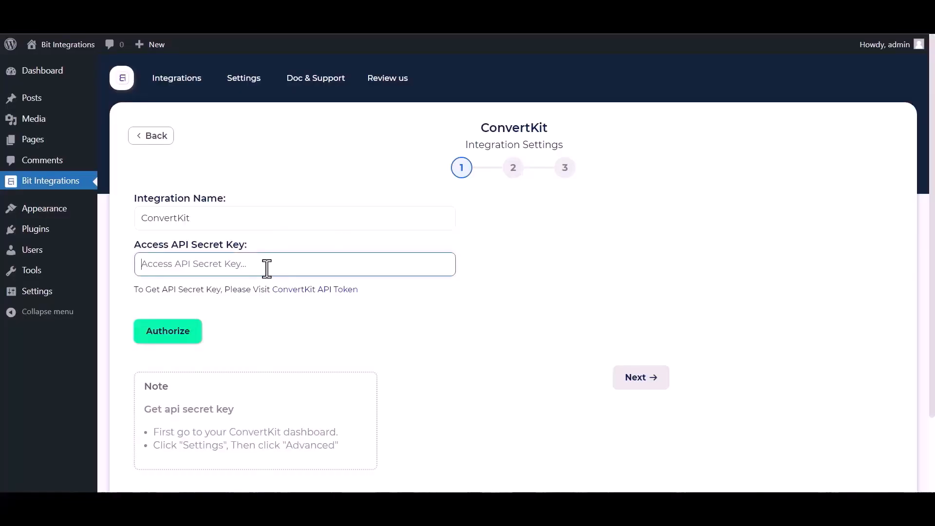
right_click(267, 268)
left_click(310, 364)
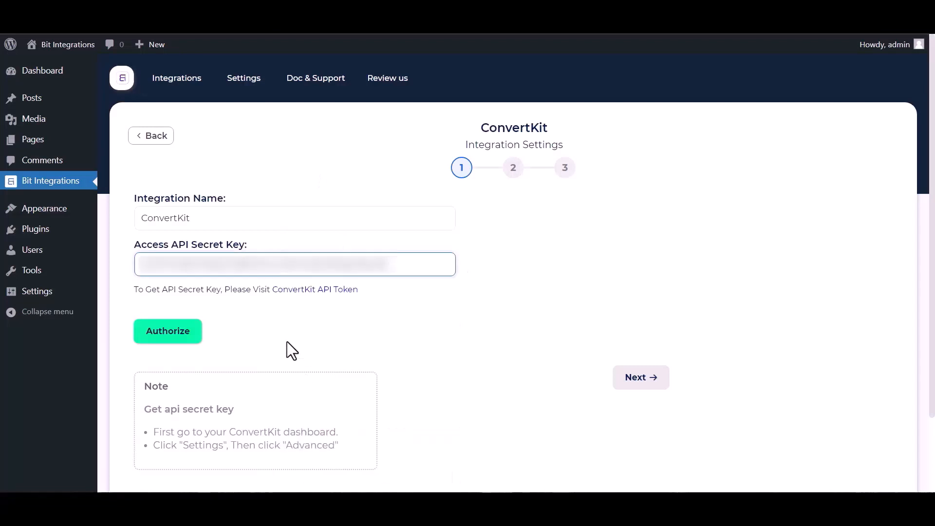
left_click(164, 337)
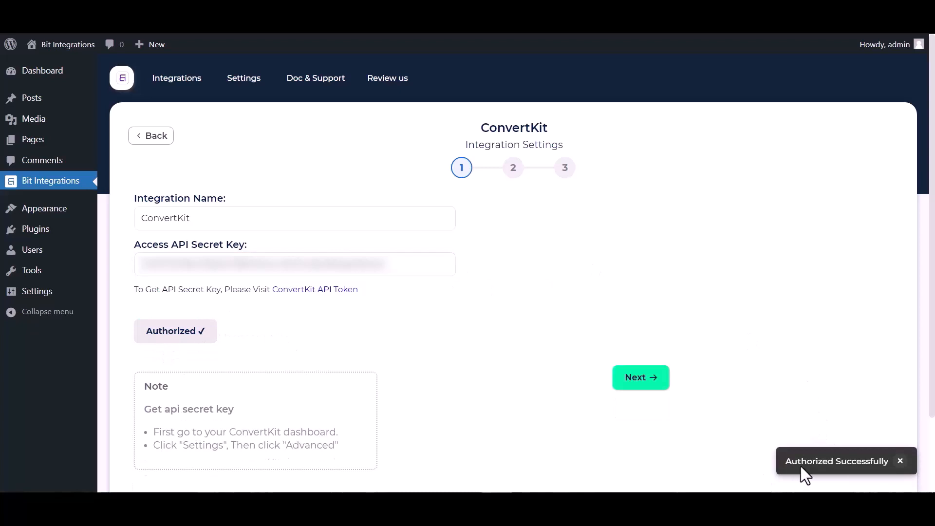
left_click(617, 378)
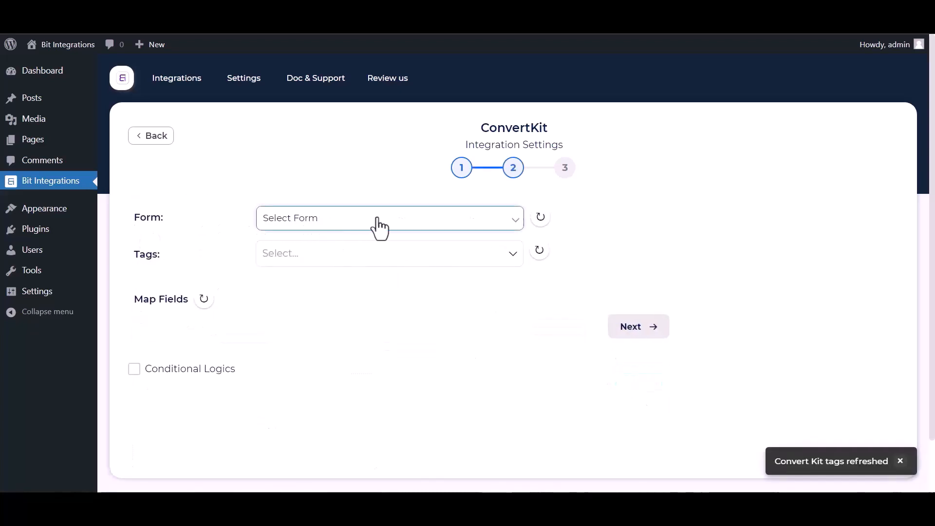
- Select Bit Integrations as the ConvertKit form and assign the tags tag1, tag2, tag3 and tag4
left_click(320, 225)
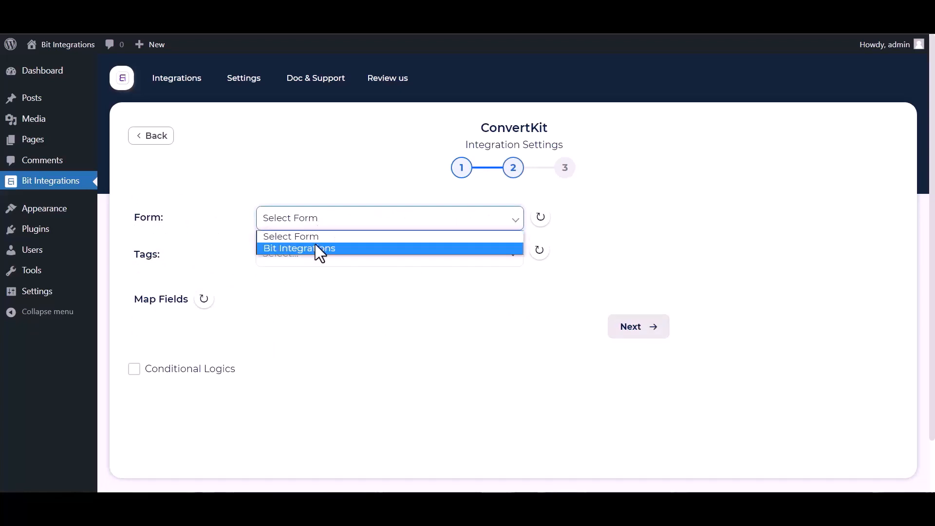
left_click(304, 251)
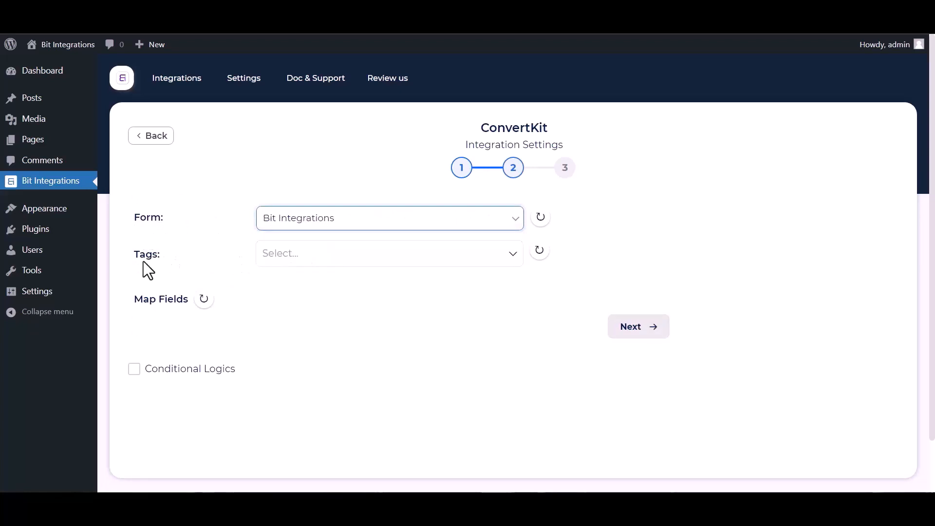
left_click(271, 253)
left_click(273, 304)
left_click(276, 332)
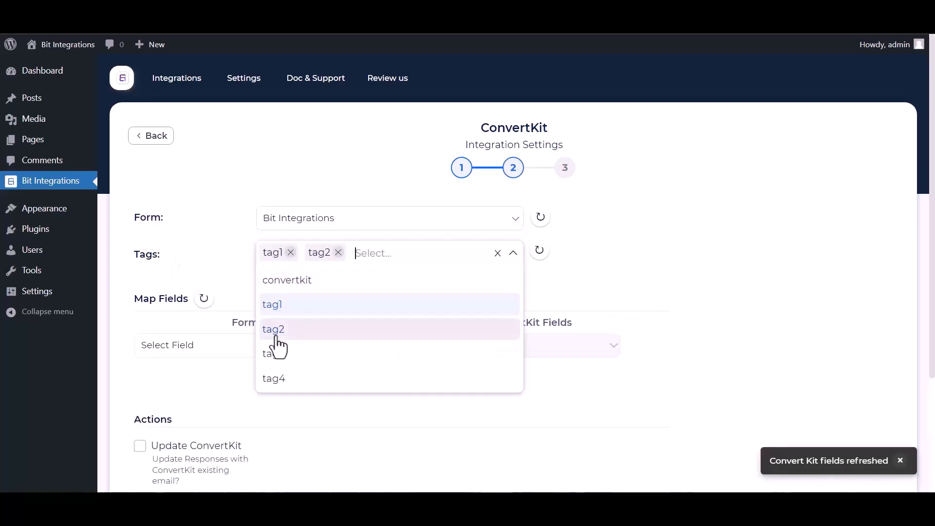
left_click(275, 354)
left_click(276, 378)
left_click(624, 297)
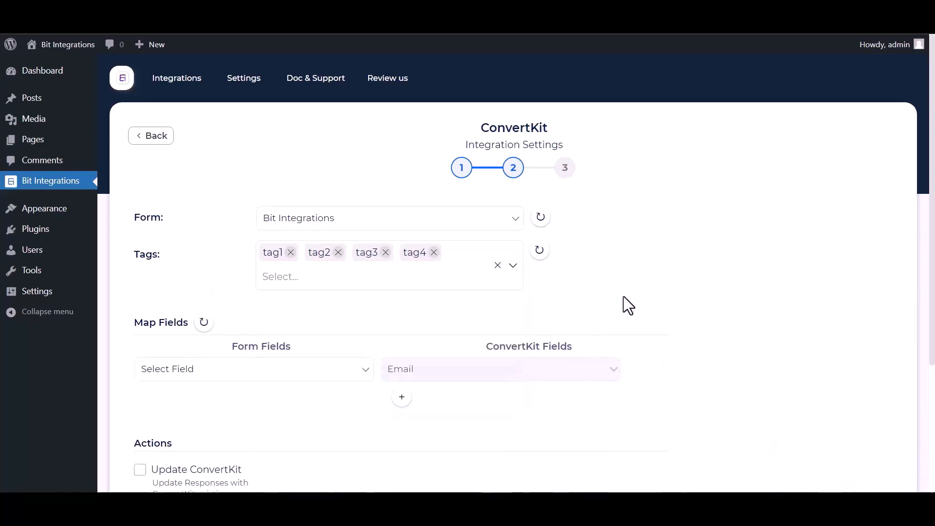
- Map the form's Email field to ConvertKit Email, and add a second mapping from First Name to First Name
left_click(261, 370)
left_click(179, 292)
left_click(402, 397)
left_click(396, 402)
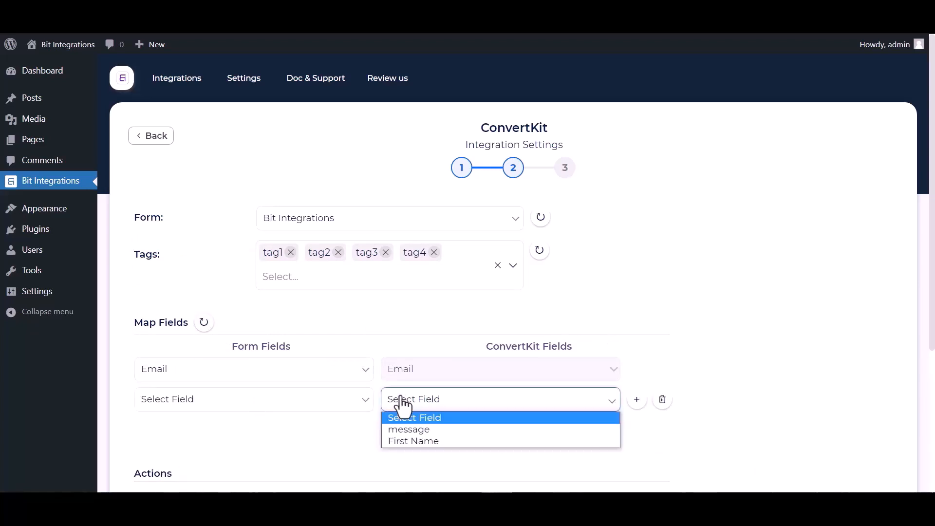
left_click(410, 441)
left_click(327, 404)
left_click(178, 298)
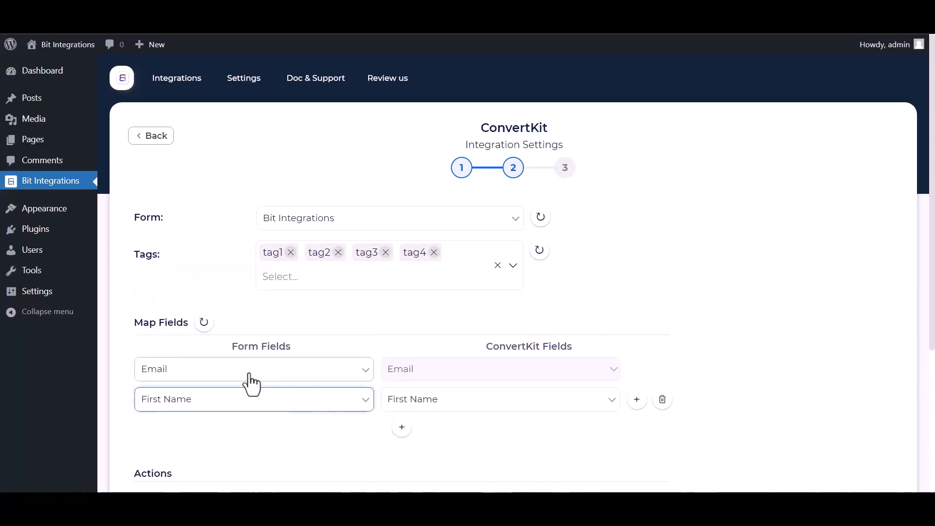
- Try out the Update ConvertKit action and the Conditional Logics option, leaving both switched off
scroll(313, 388, "down", 1)
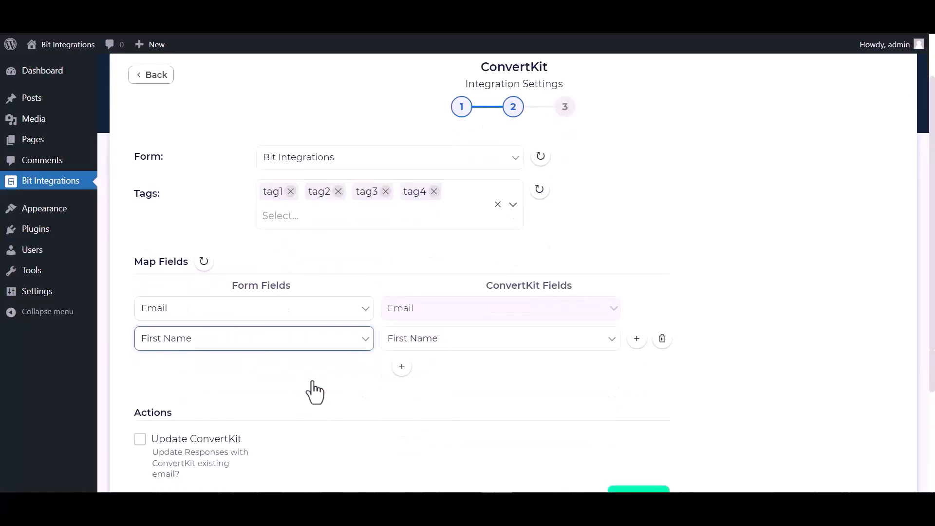
scroll(314, 392, "down", 3)
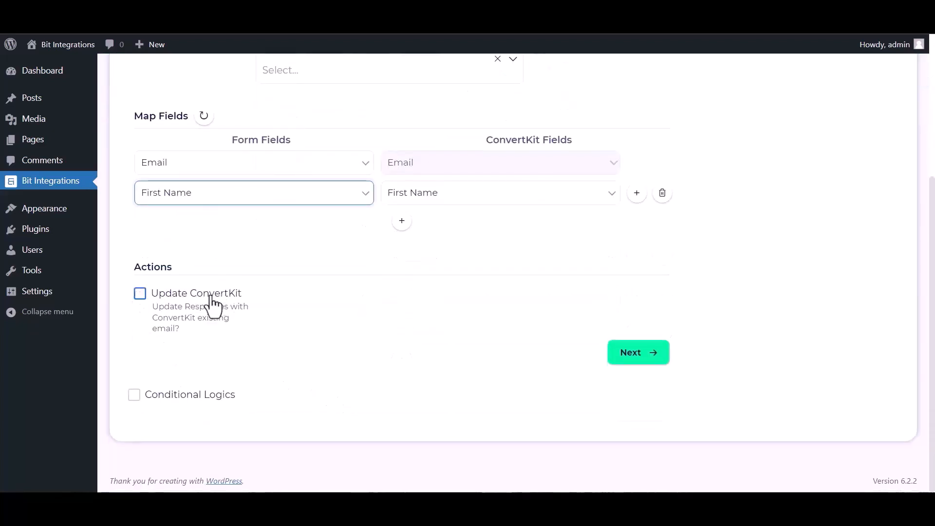
left_click(142, 294)
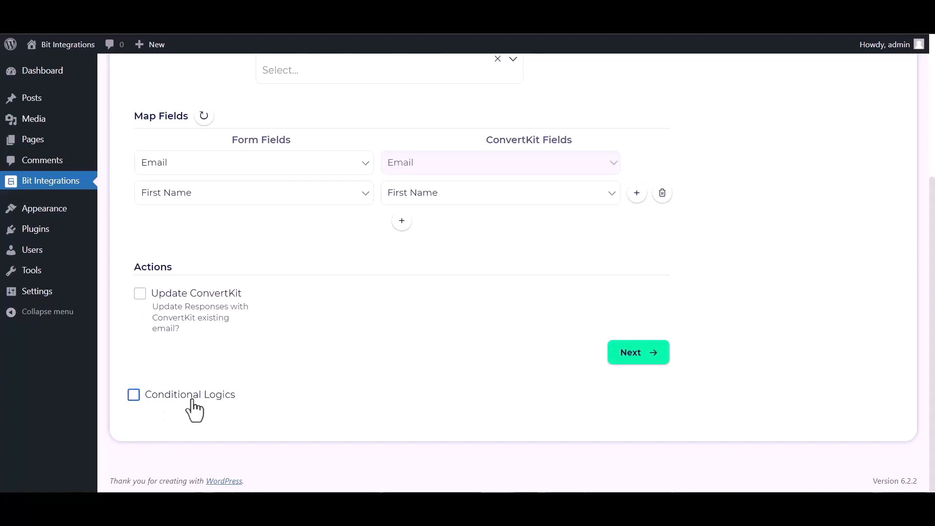
left_click(136, 396)
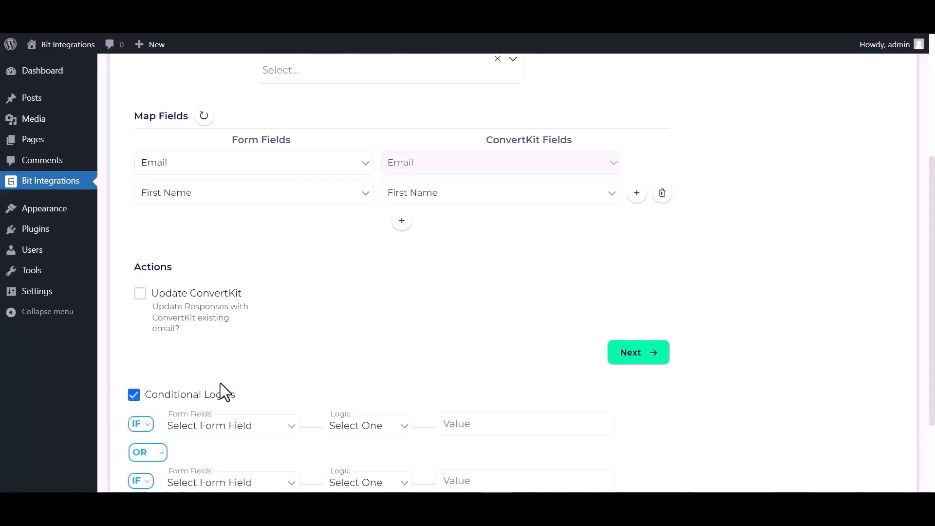
scroll(220, 383, "down", 3)
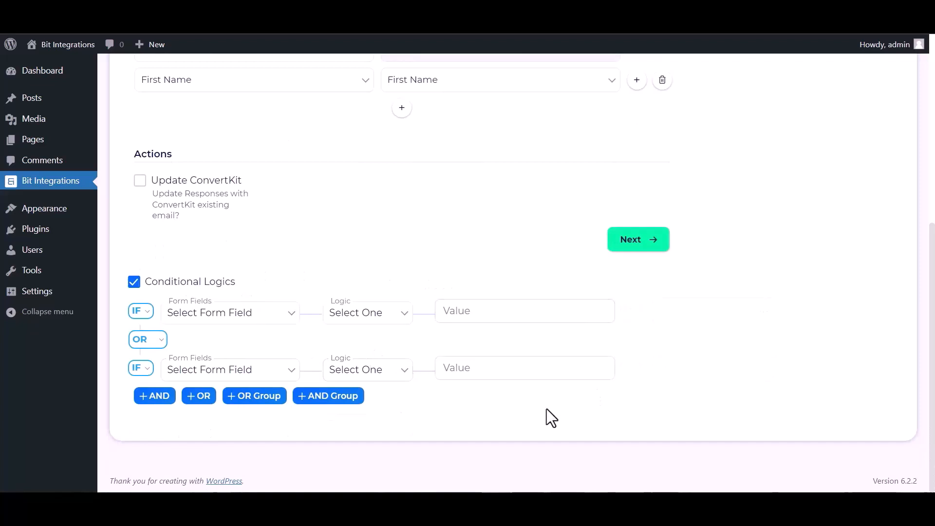
left_click(134, 282)
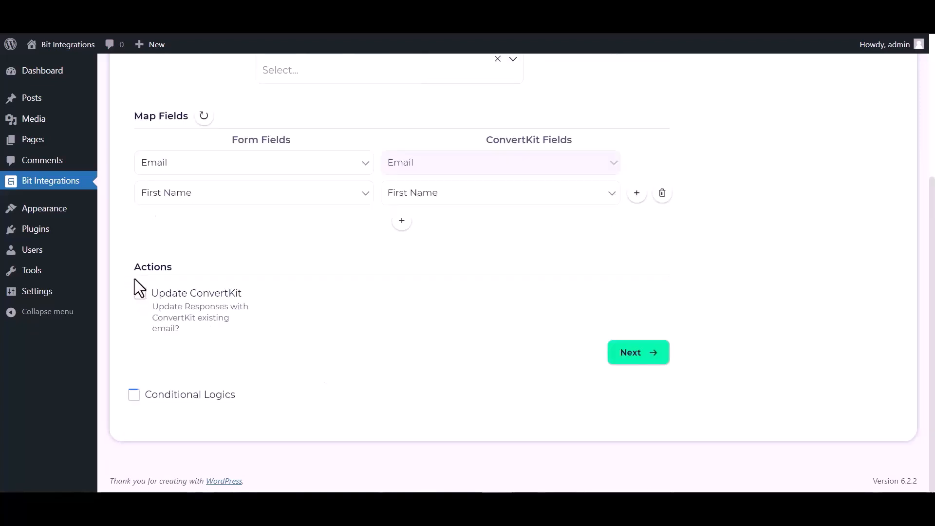
- Continue to the final stage of the ConvertKit integration, and finish and save it
left_click(629, 355)
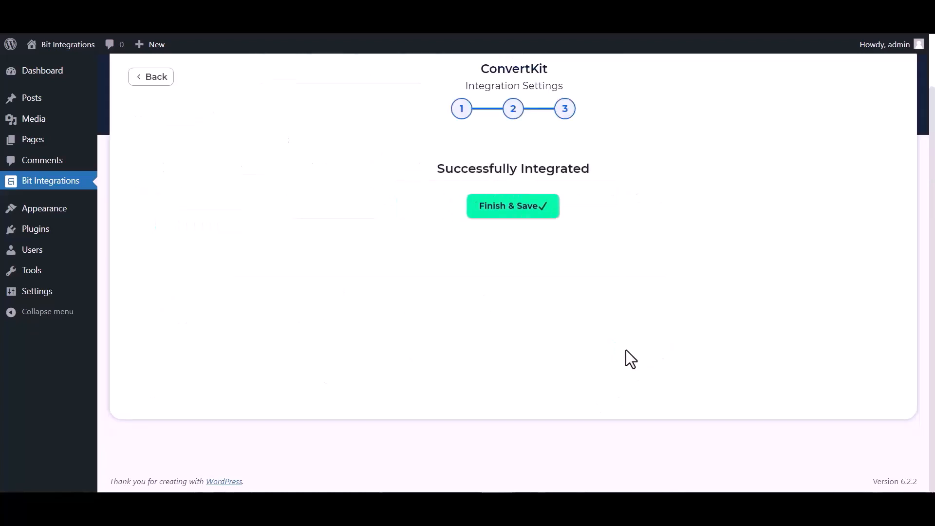
left_click(507, 207)
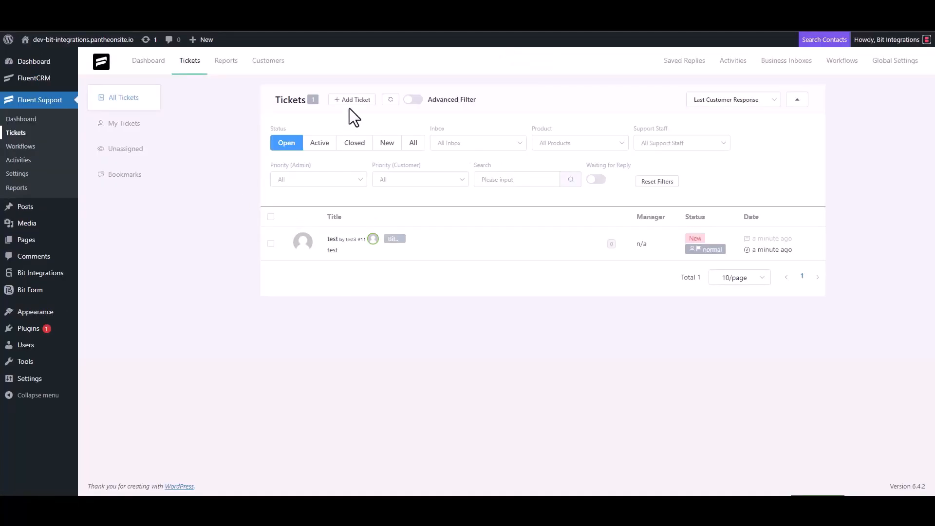
- Switch to Fluent Support, start another ticket and search for an existing contact with the support e-mail address
left_click(352, 100)
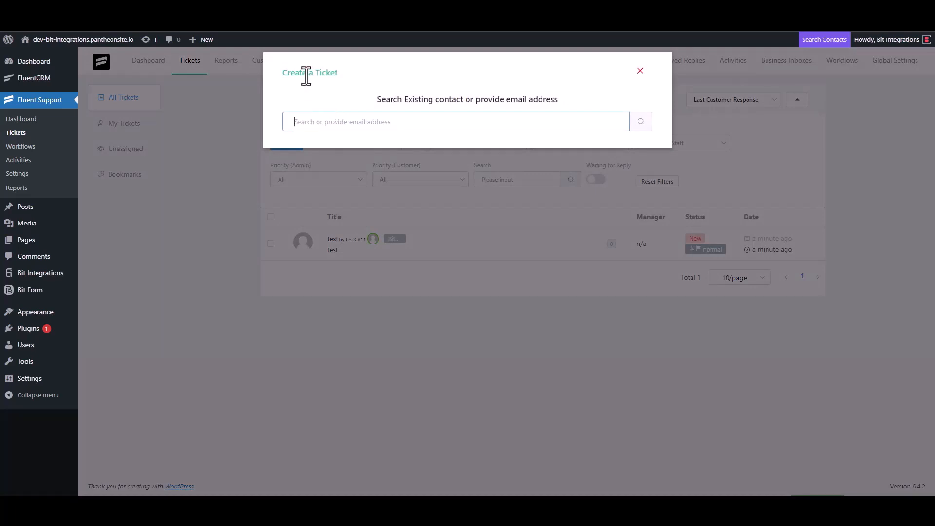
triple_click(342, 121)
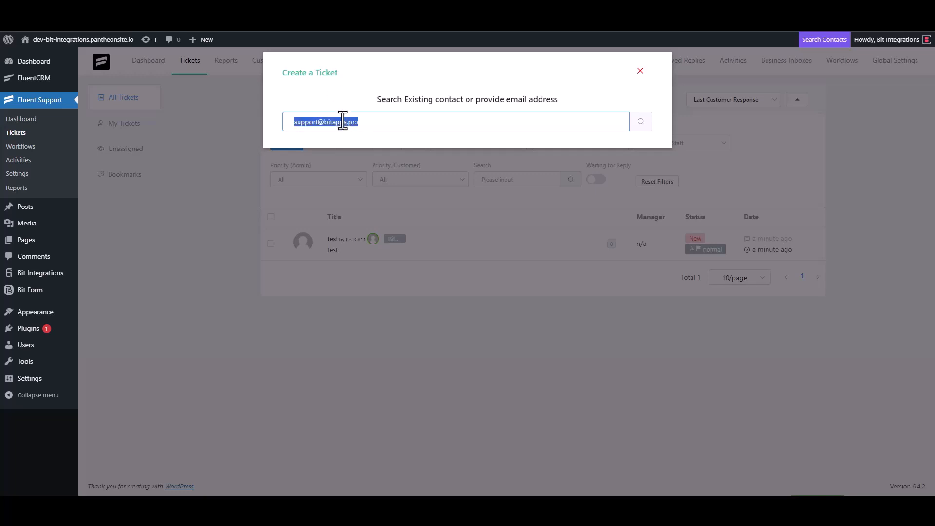
left_click(542, 121)
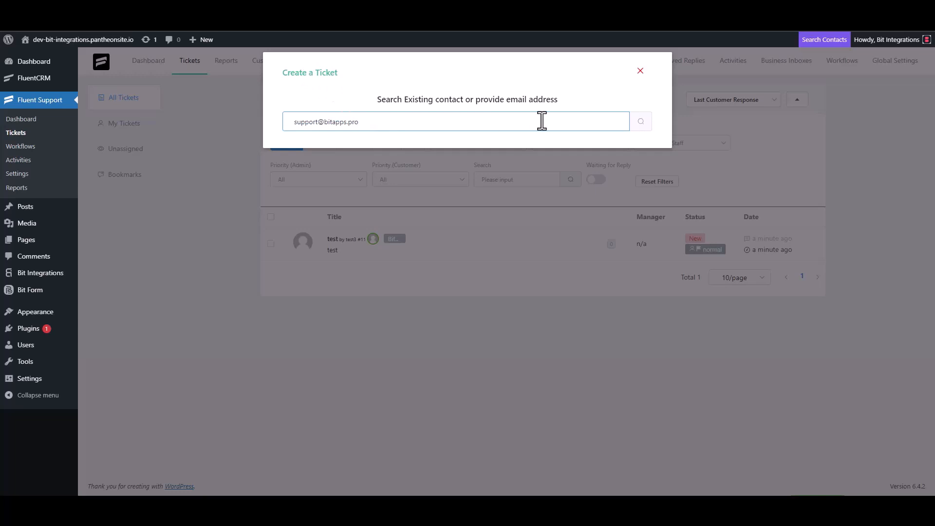
left_click(640, 123)
- Create a new ticket contact with the first name "Bit Integrations" and the support e-mail, and continue to the ticket details
left_click(292, 192)
left_click(314, 191)
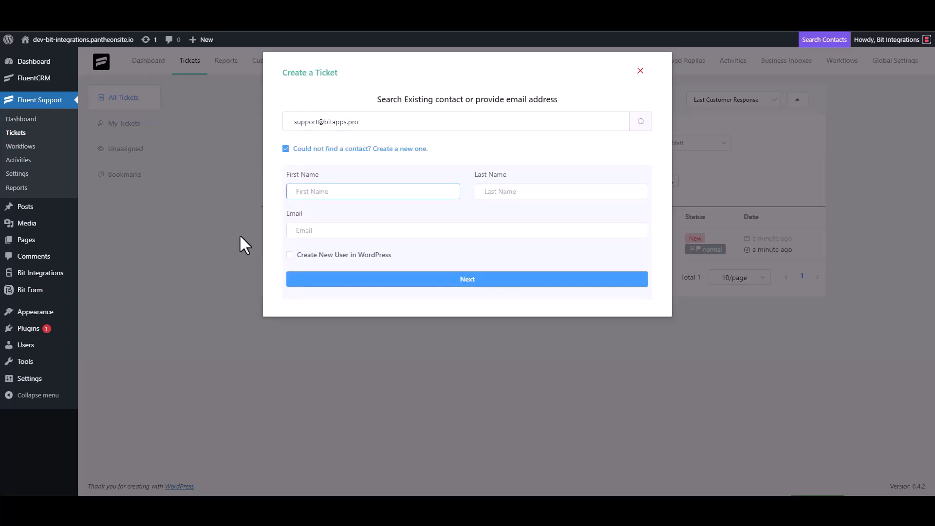
type("Bit Integrations")
left_click(325, 235)
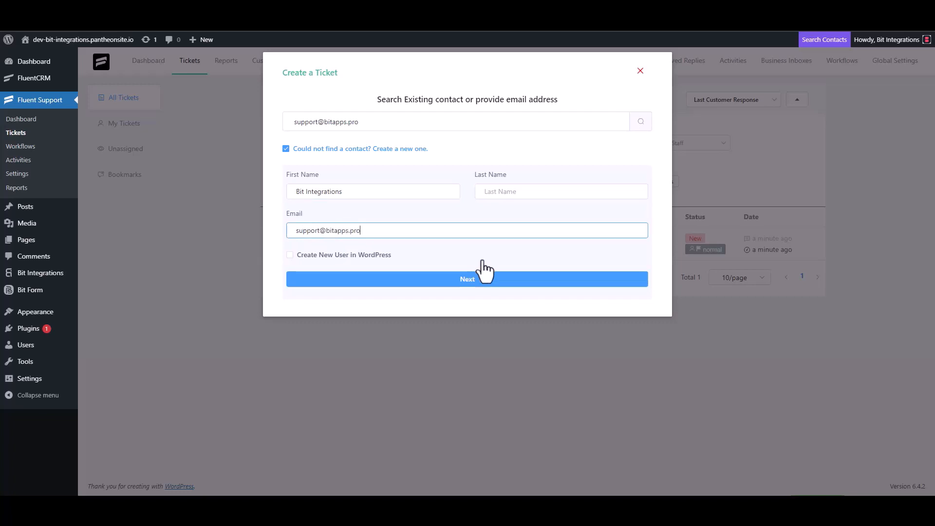
left_click(469, 280)
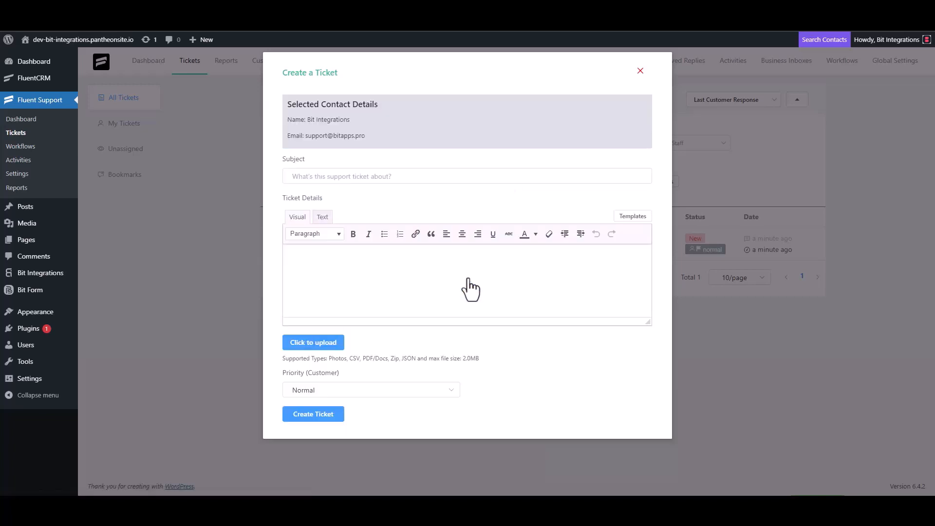
left_click(336, 176)
type("test")
left_click(324, 276)
type("t")
left_click(311, 176)
key("BackSpace")
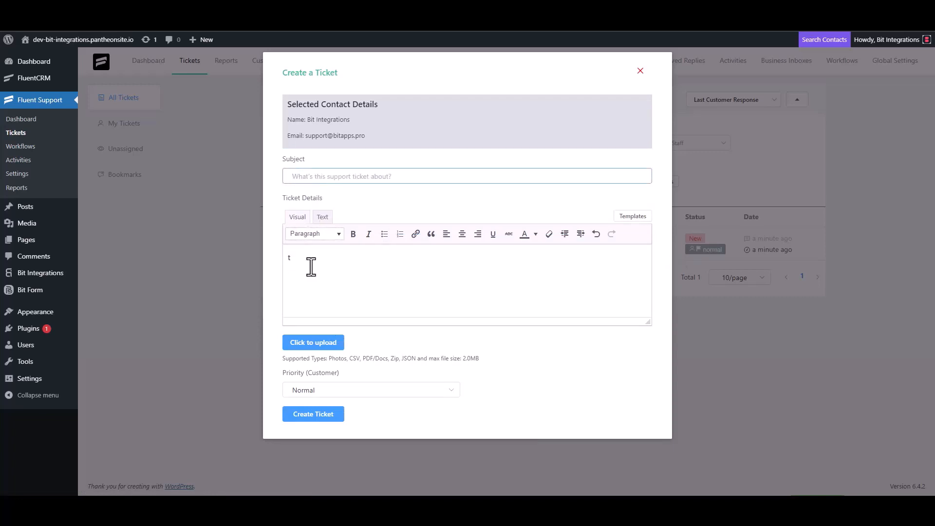
left_click(312, 269)
key("BackSpace")
- Create the ticket with "Bit Integrations" as both the subject and the ticket details
left_click(322, 179)
type("Bit Integrations")
key("ctrl+a")
key("ctrl+c")
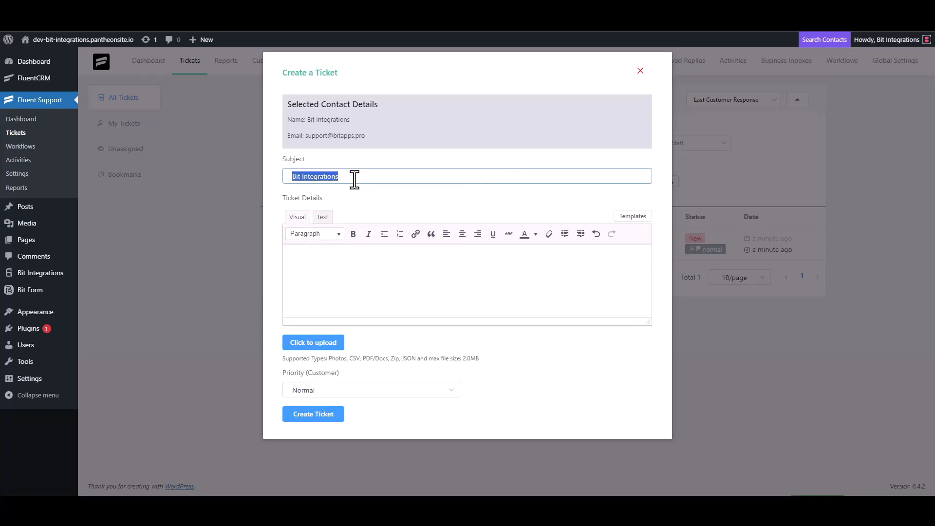
left_click(335, 256)
key("ctrl+v")
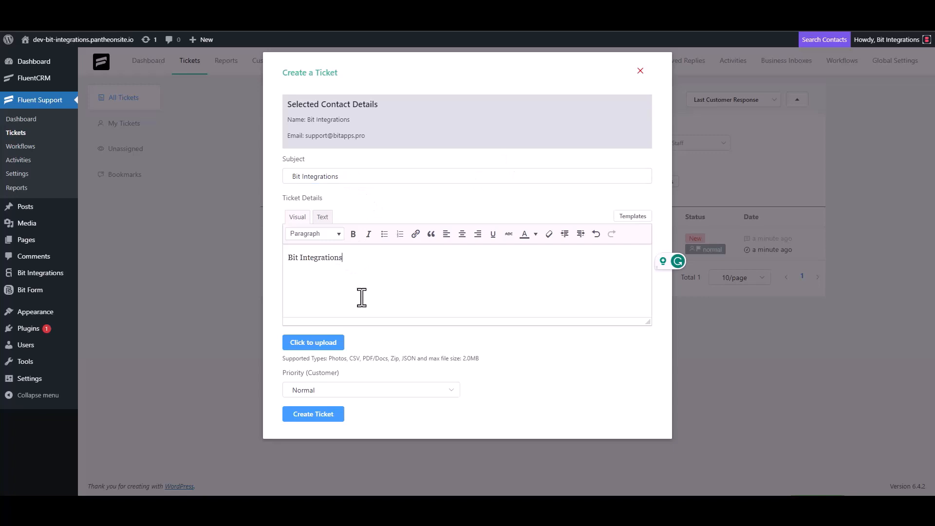
left_click(319, 414)
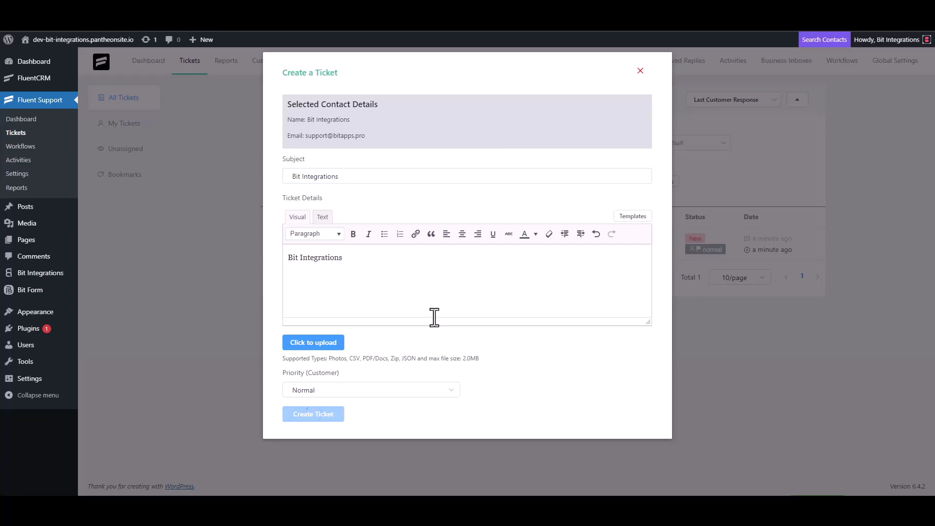